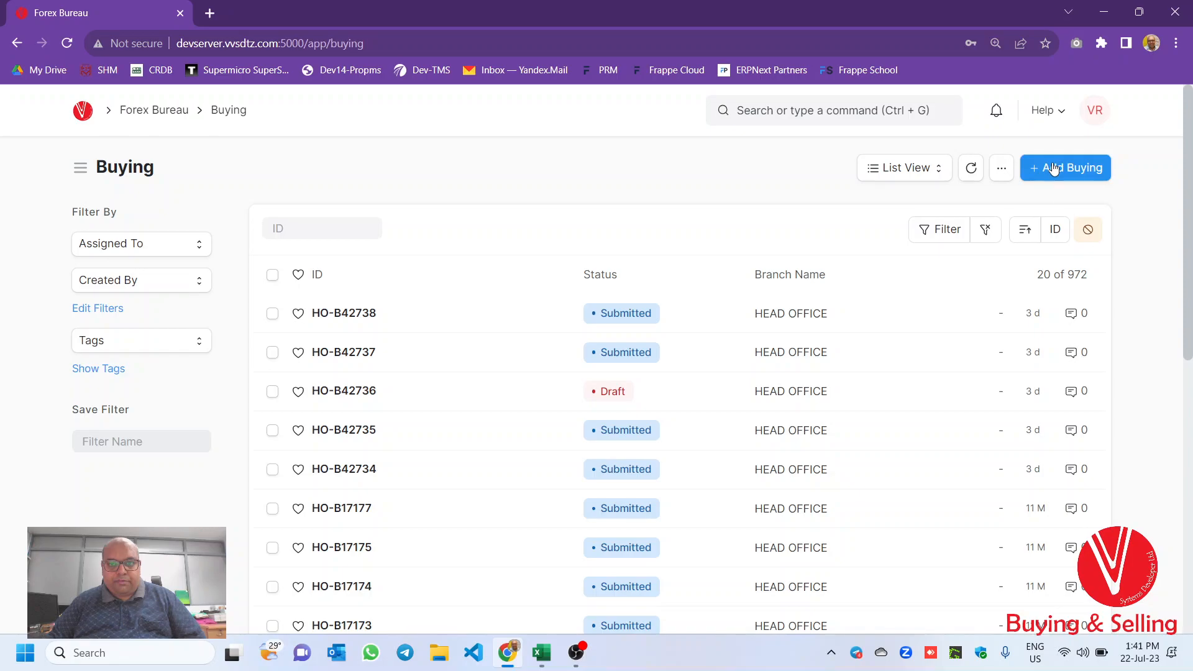
- Start a new Buying entry and pick an existing customer found by a name search in Customer Name
left_click(1053, 168)
type("VIMAL")
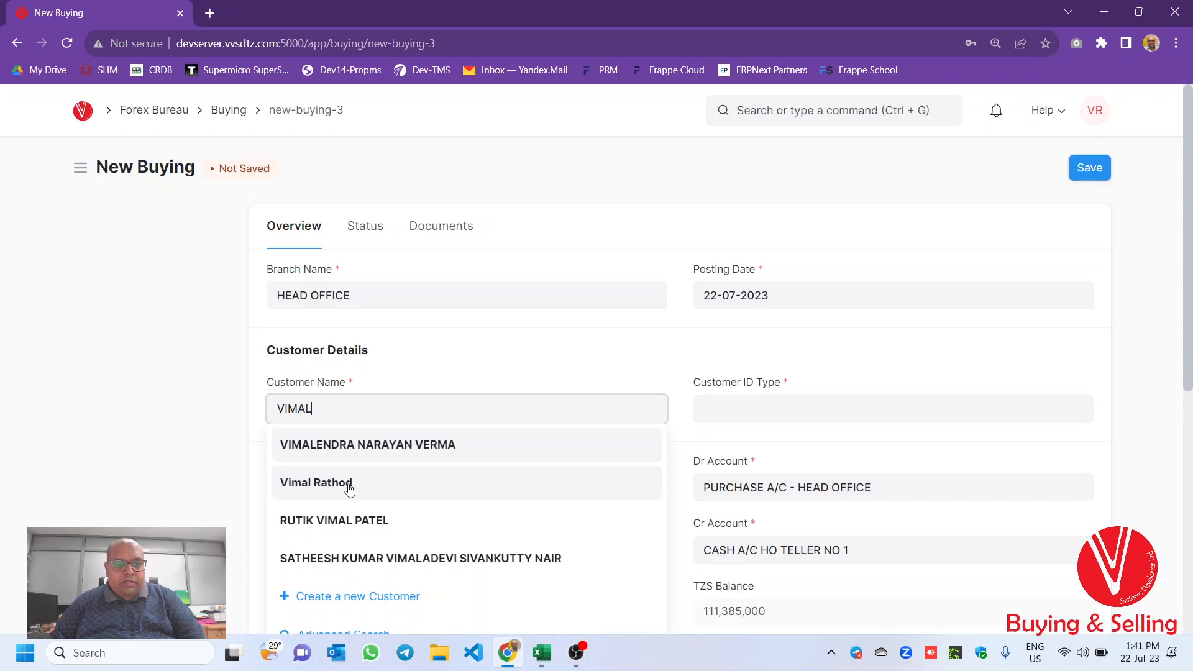
left_click(350, 491)
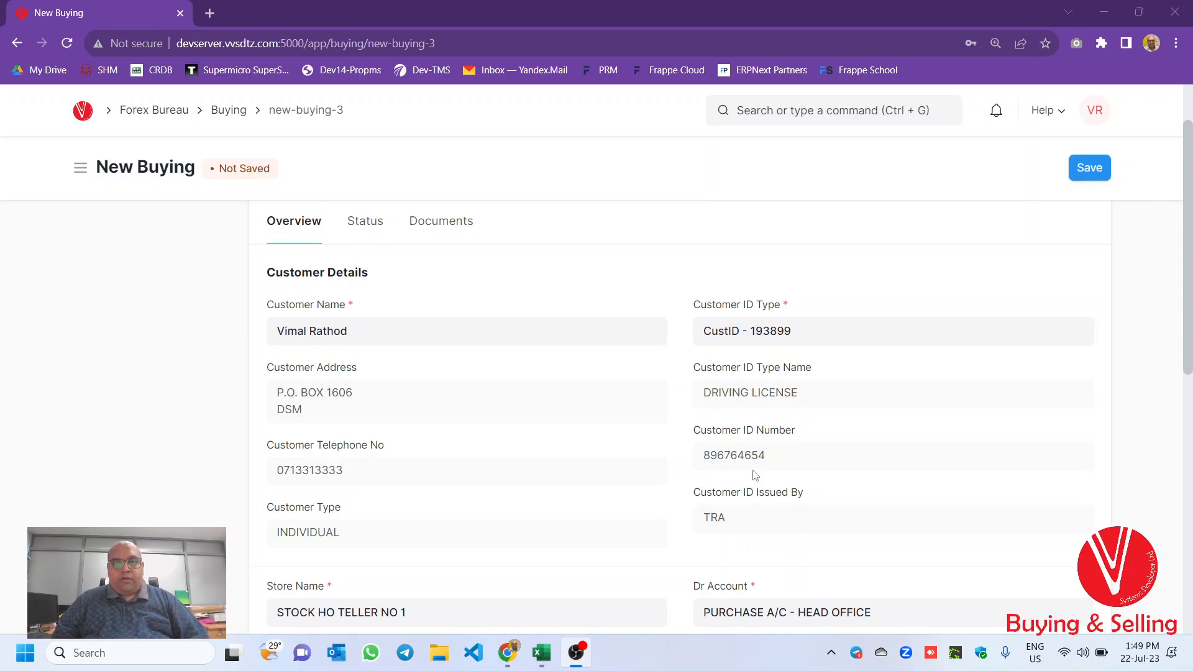
- Clear the Customer ID Type and Customer Name fields of the buying entry
left_click(797, 331)
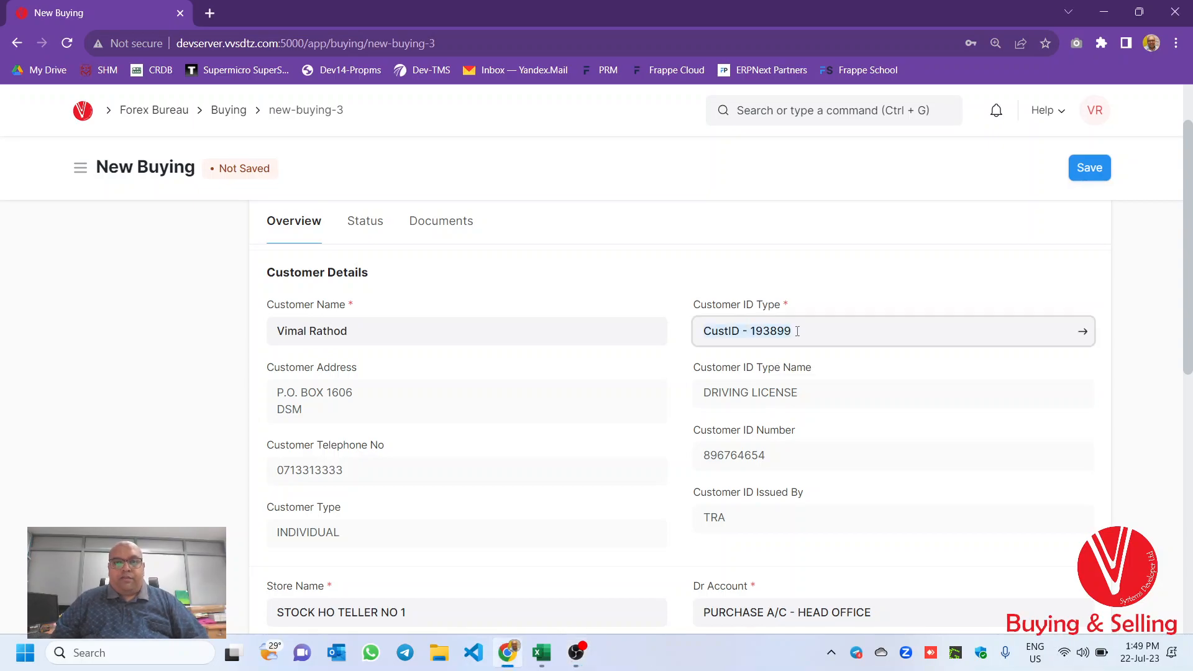
key("BackSpace")
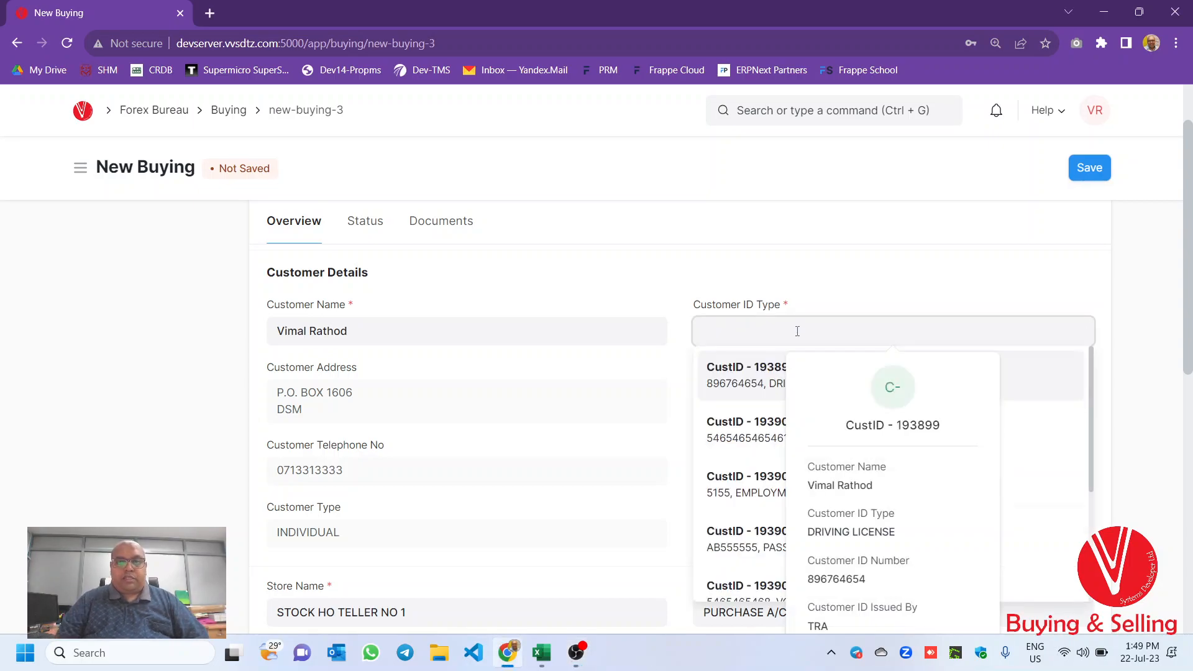
left_click(500, 333)
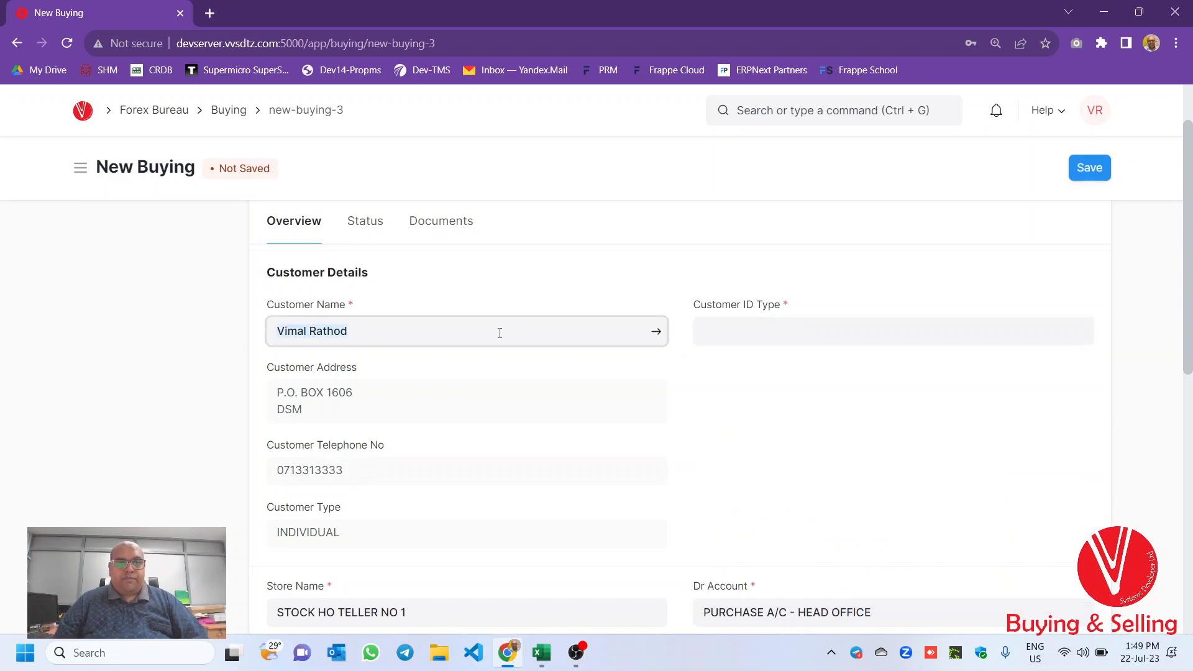
key("ctrl+a")
key("BackSpace")
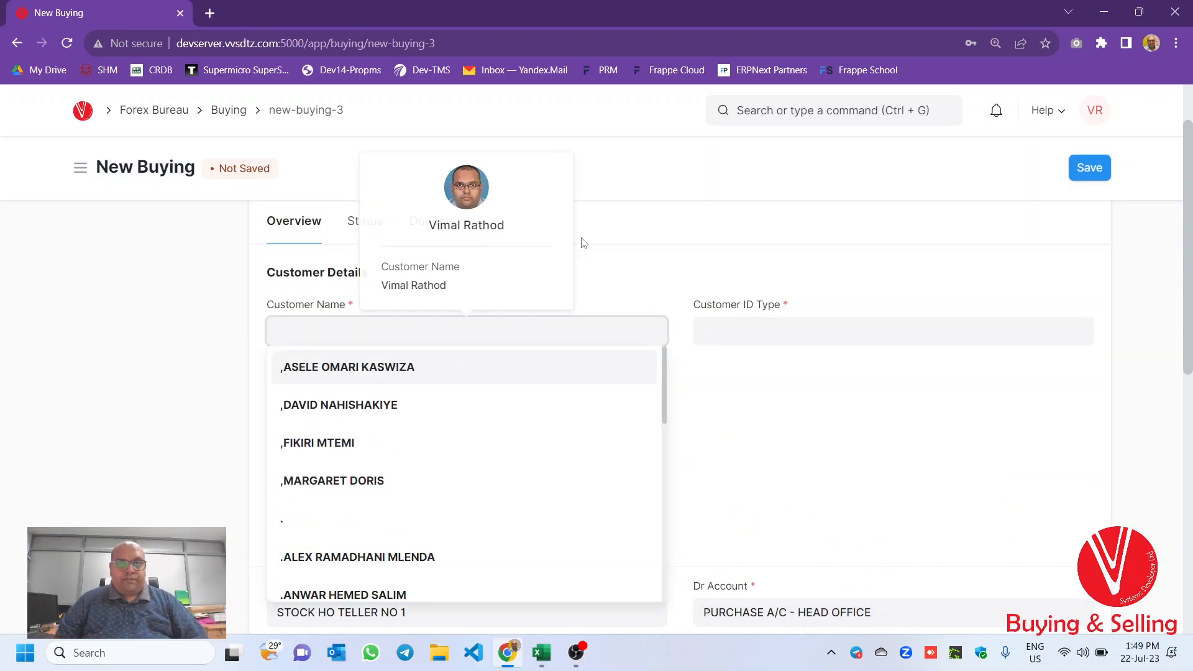
left_click(584, 243)
- Open the form for creating a new customer from the Customer Name field's suggestions
left_click(475, 329)
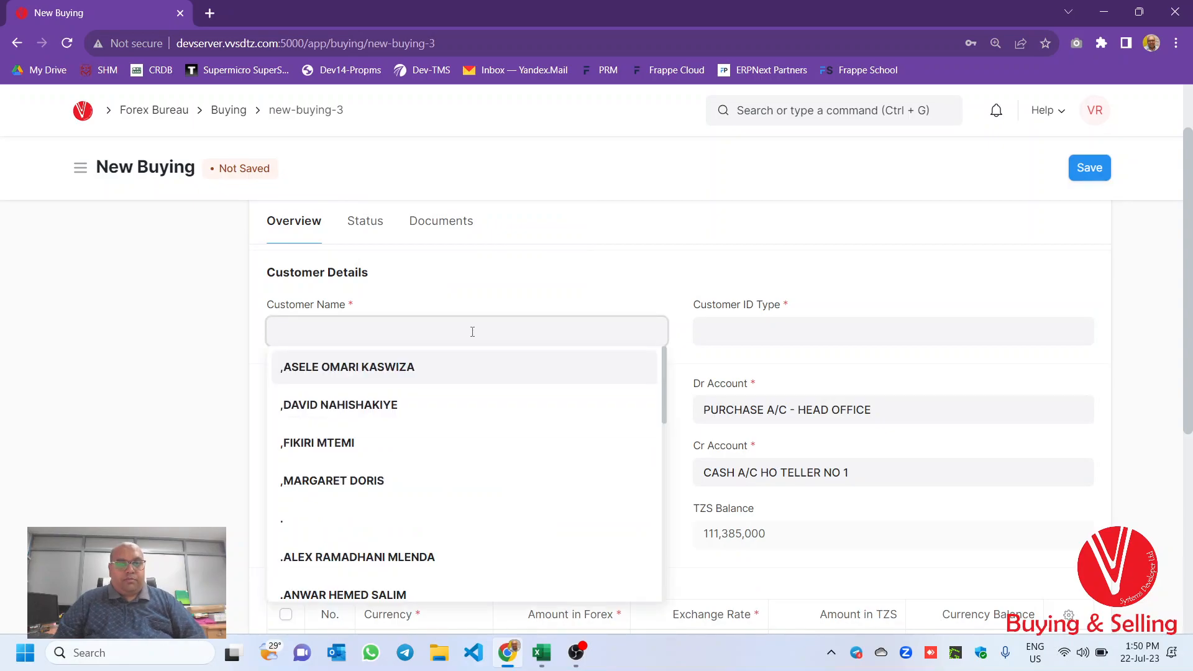
scroll(473, 332, "down", 5)
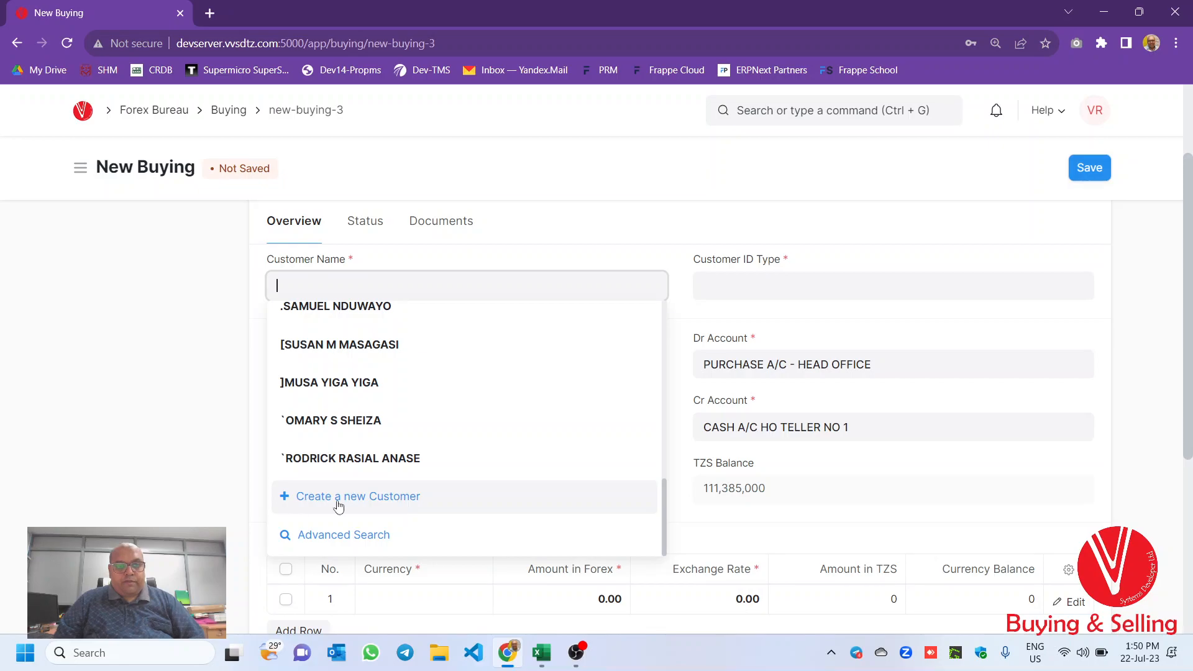
left_click(338, 505)
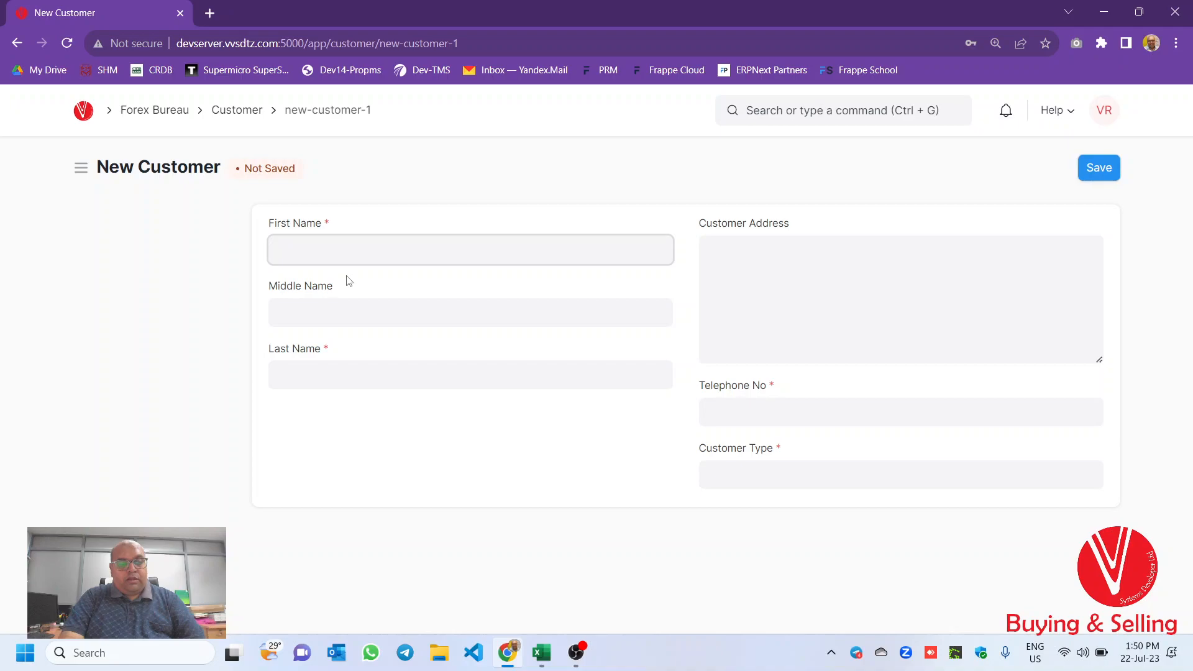
- Enter the new customer's first, middle and last names
key("Tab")
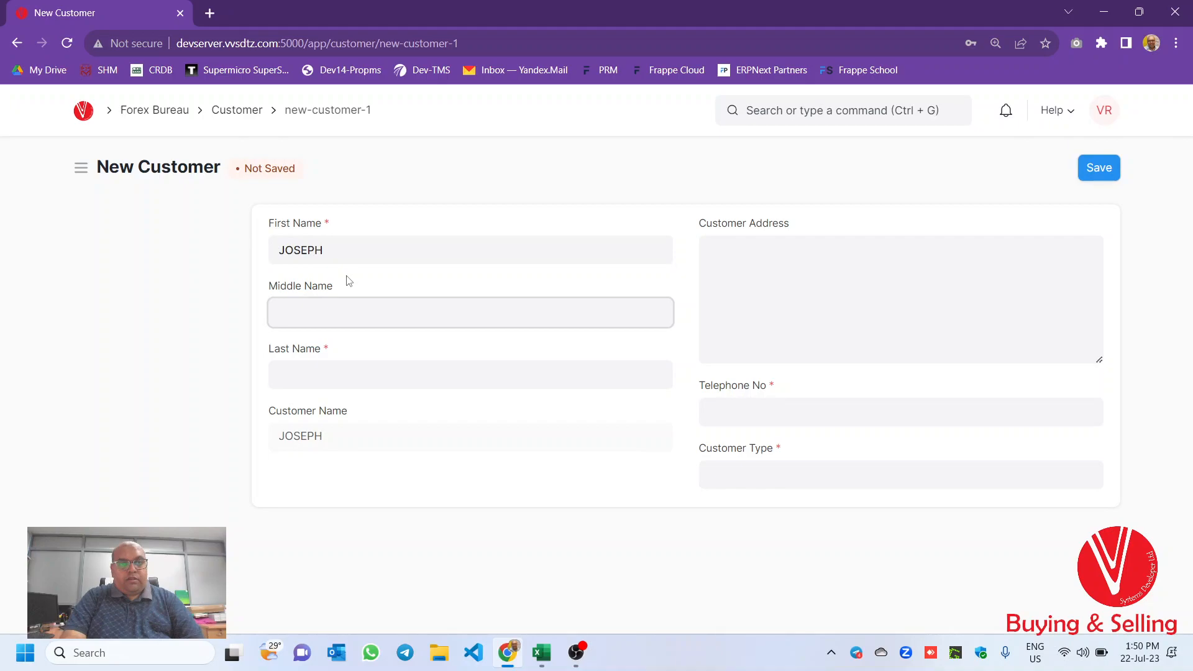
key("Tab")
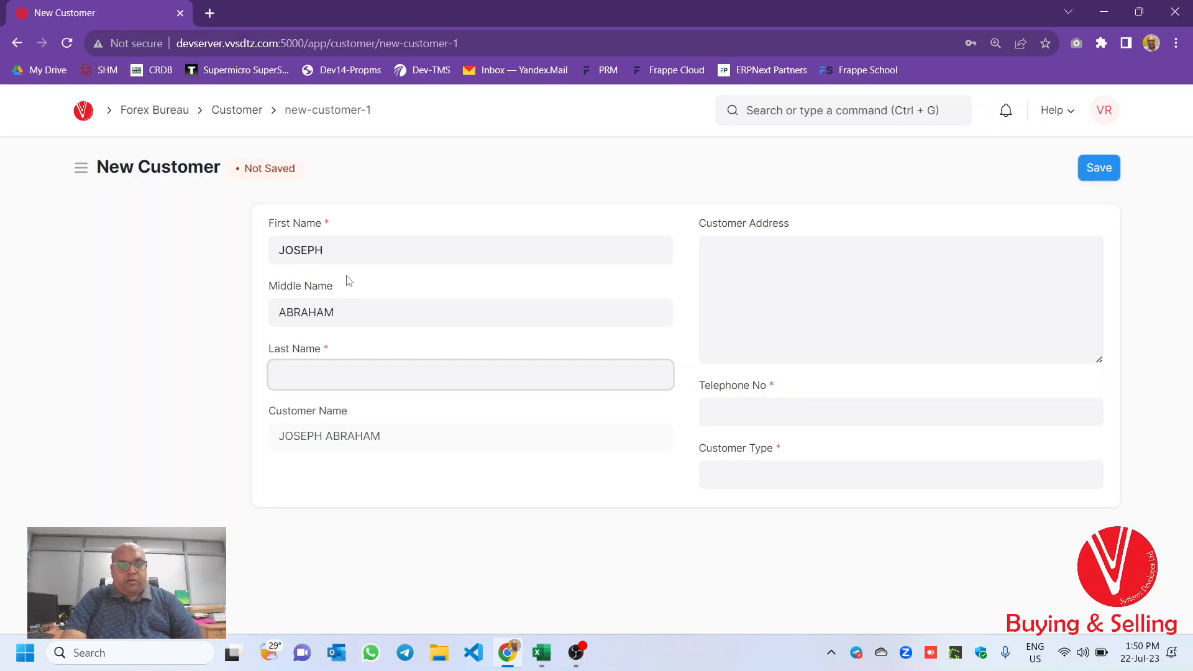
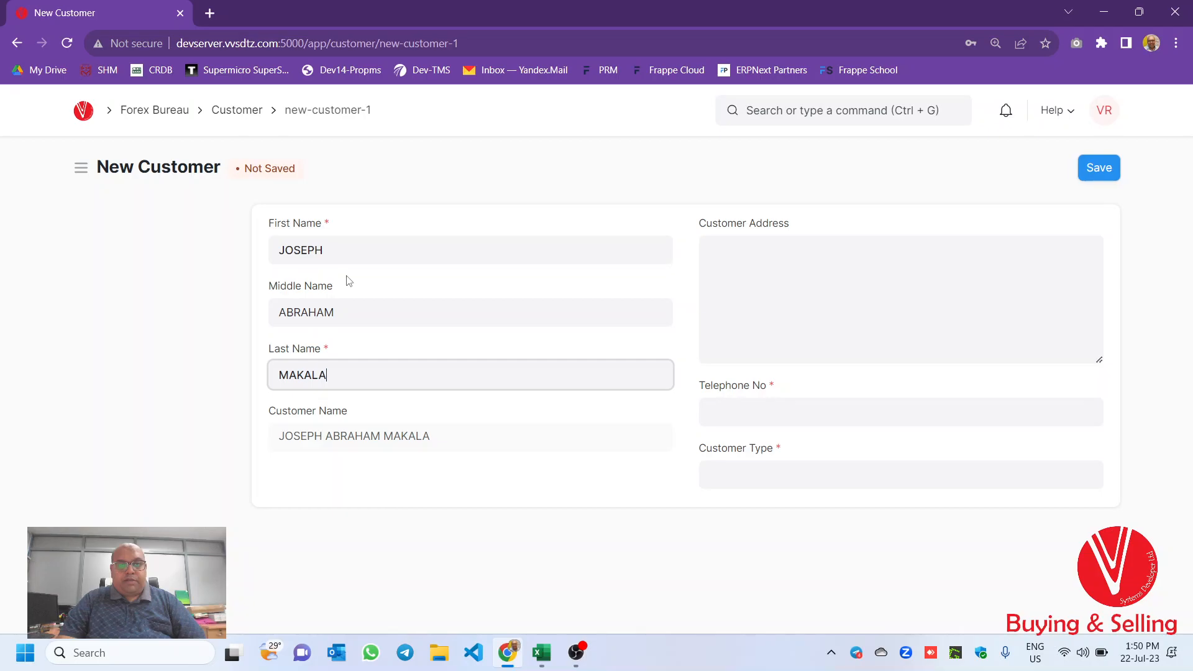
- Fill in the new customer's postal address
left_click(774, 255)
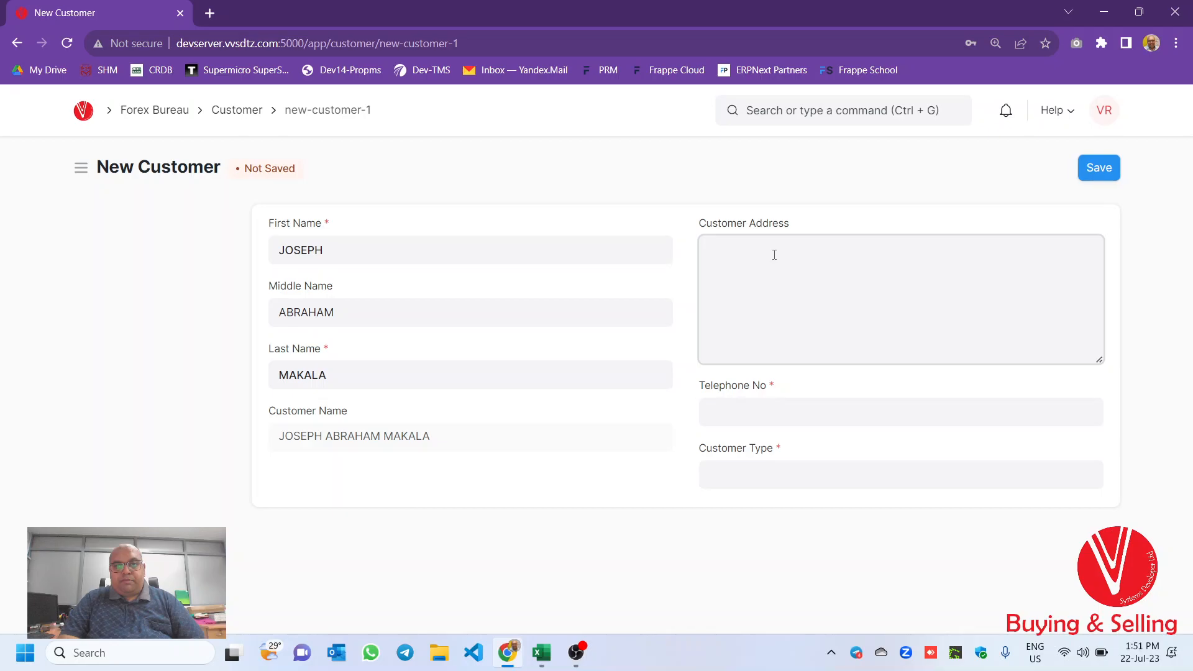
type("DAR ES SLAA")
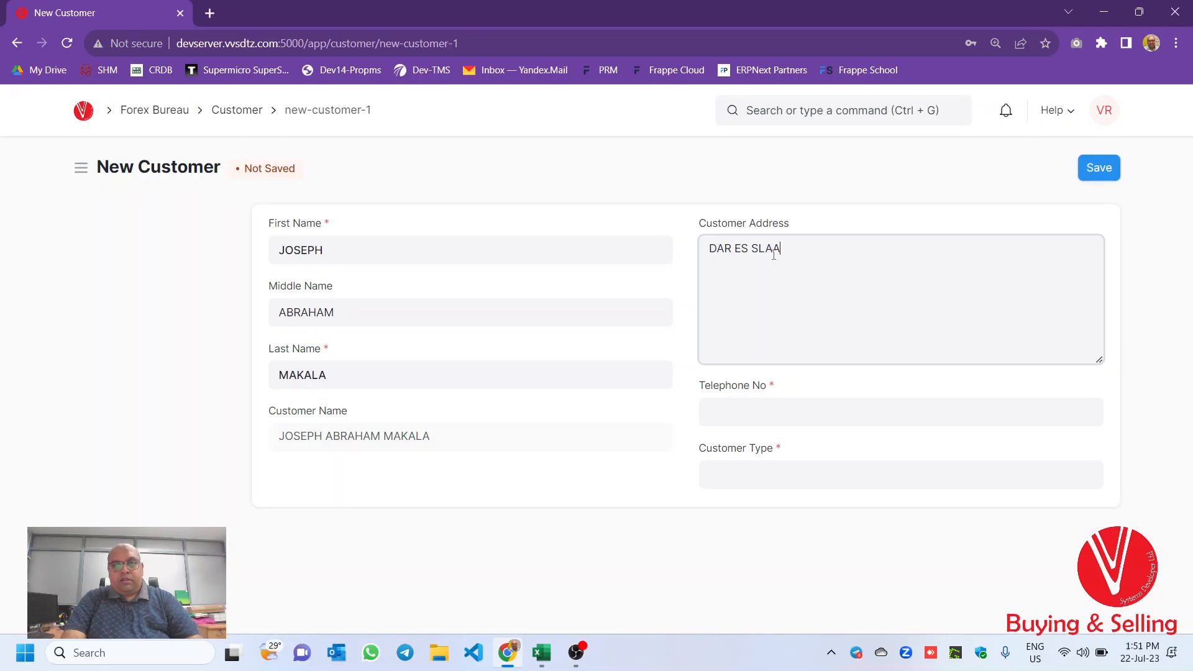
- Enter the customer's telephone number and choose the customer type
left_click(773, 408)
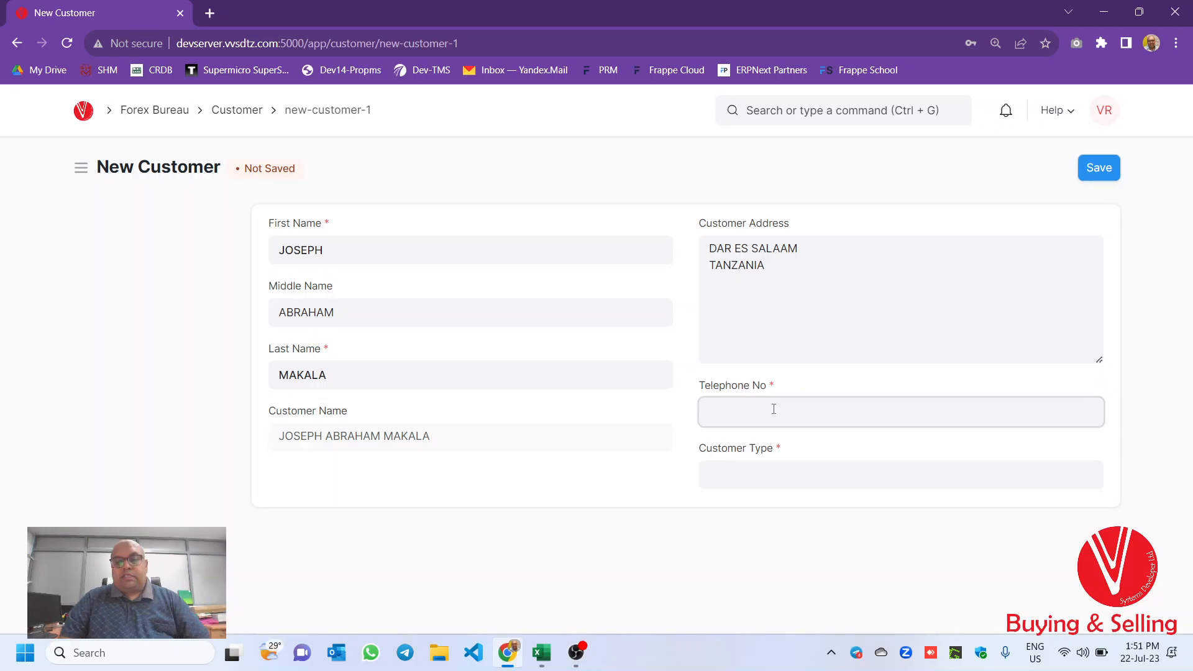
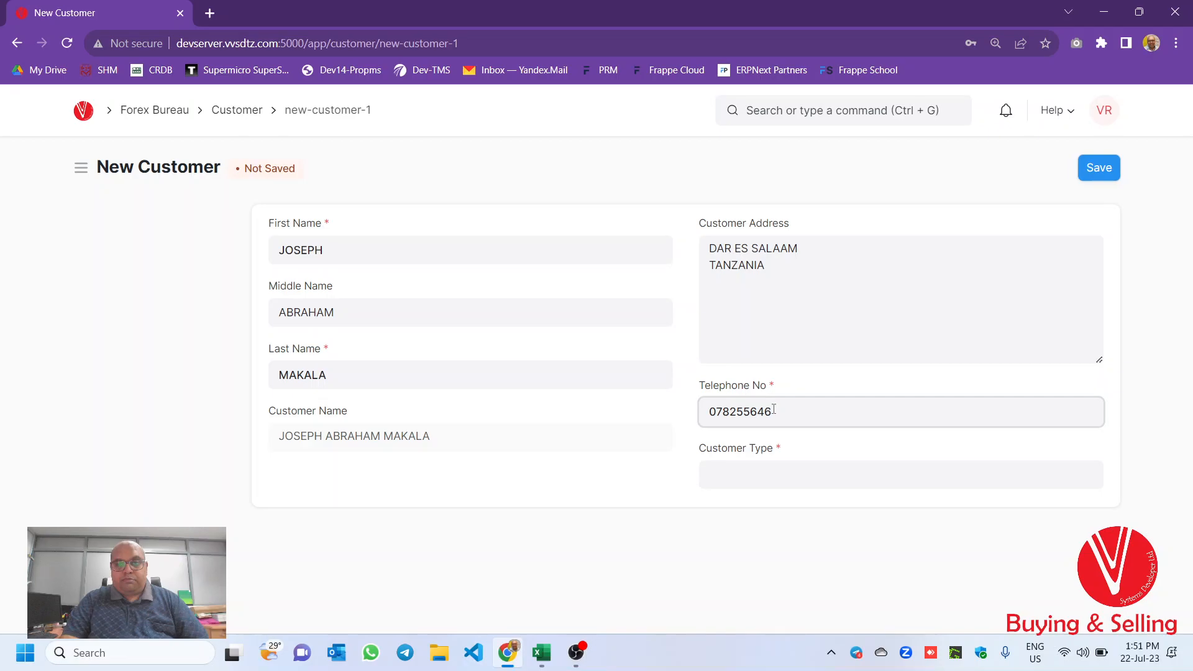
left_click(758, 475)
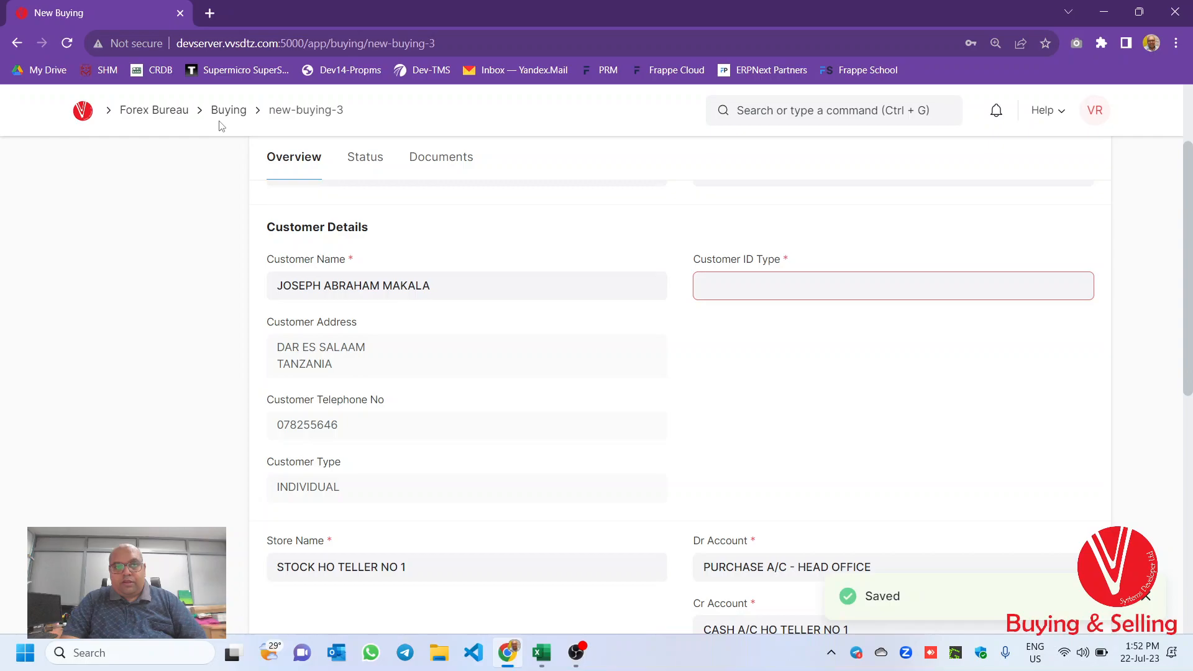
- Create a new Customer ID Details record from the Customer ID Type field and search for the new customer's name in it
left_click(798, 286)
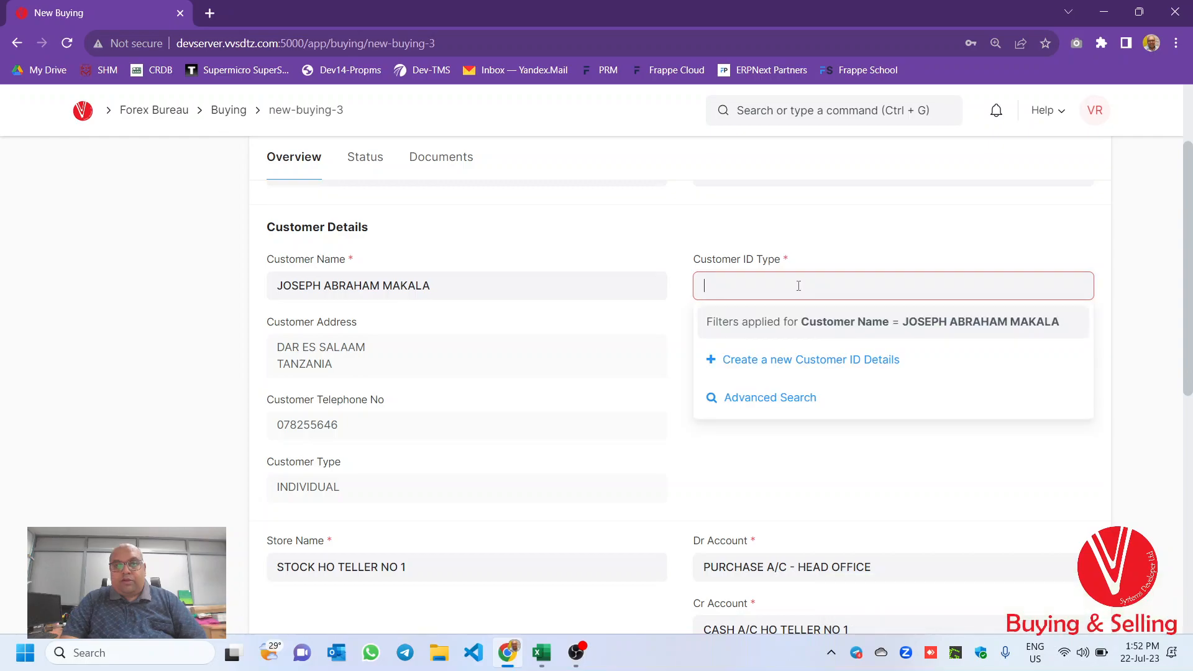
left_click(810, 359)
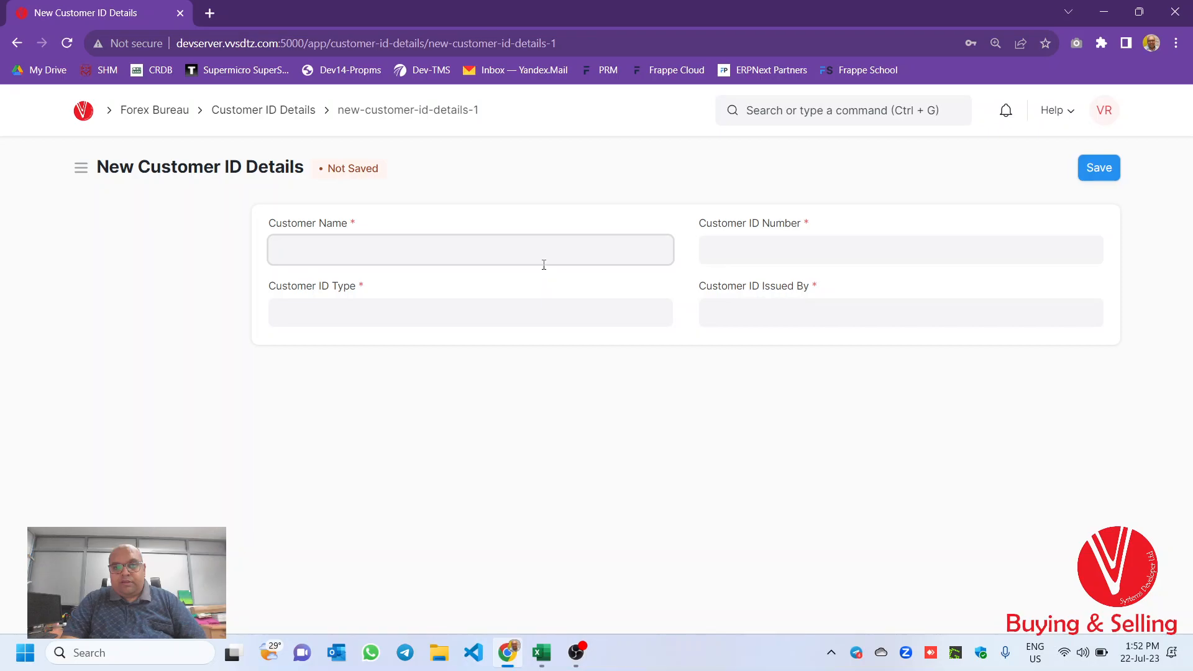
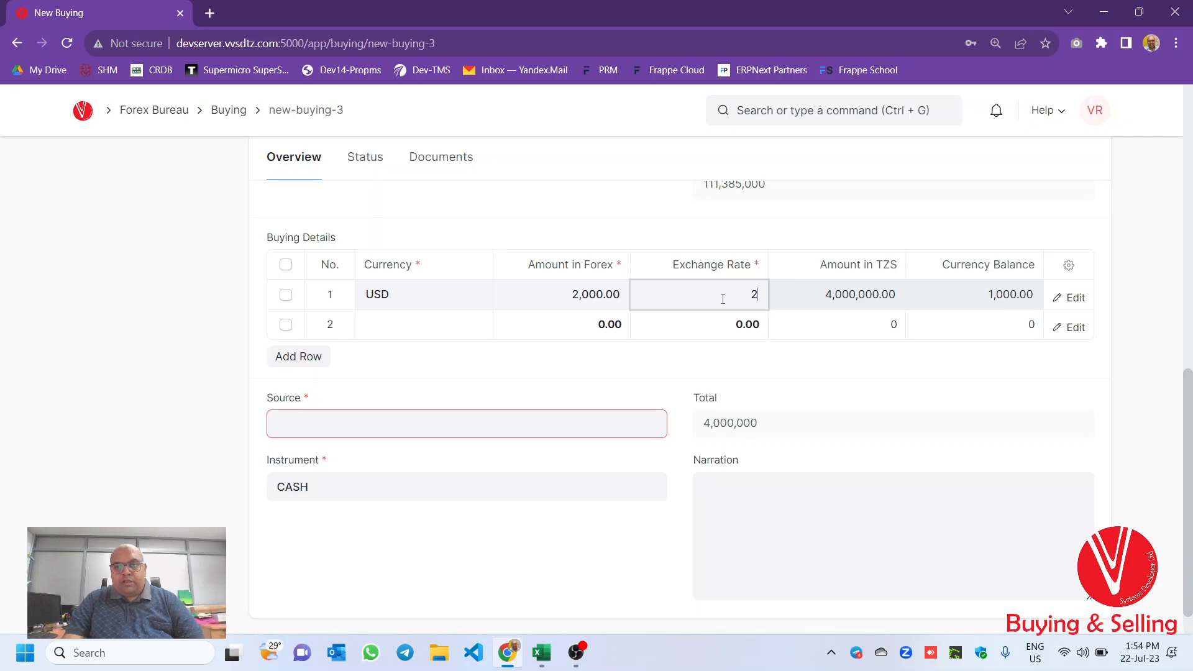
- Set the first row's exchange rate to 2355 and choose USD as the second row's currency
type("355")
left_click(468, 318)
type("USD")
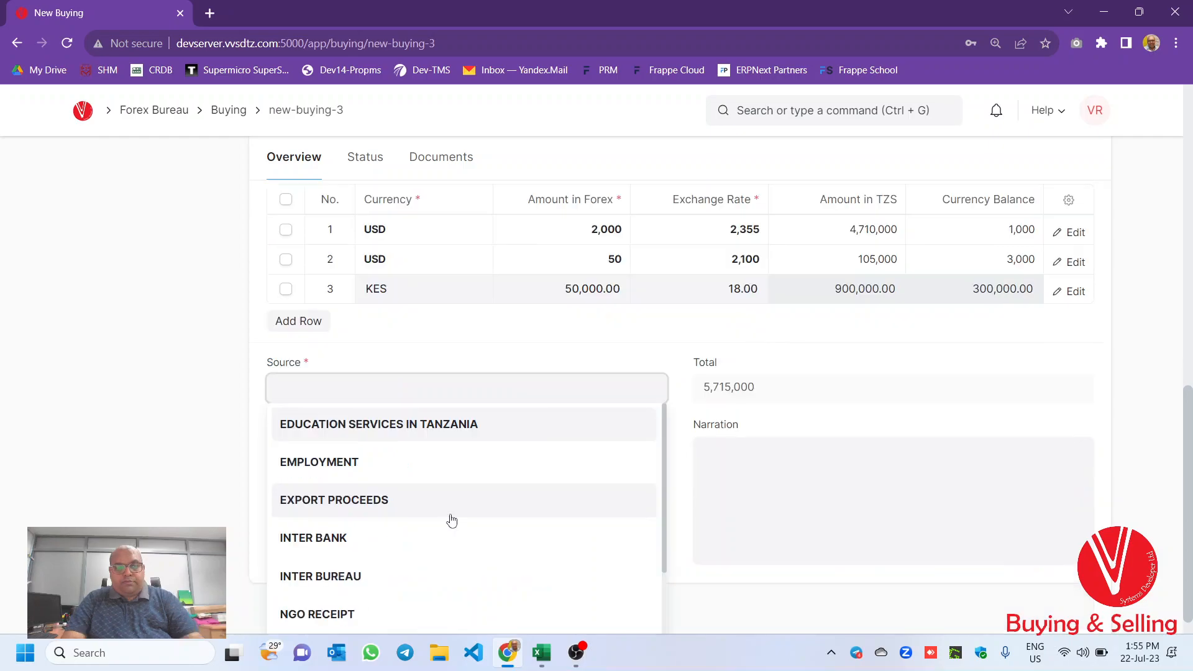
- Choose RESIDENTS TRAVELLING ALLOWANCE BALANCE as the source, then reload the saved buying entry
type("RE")
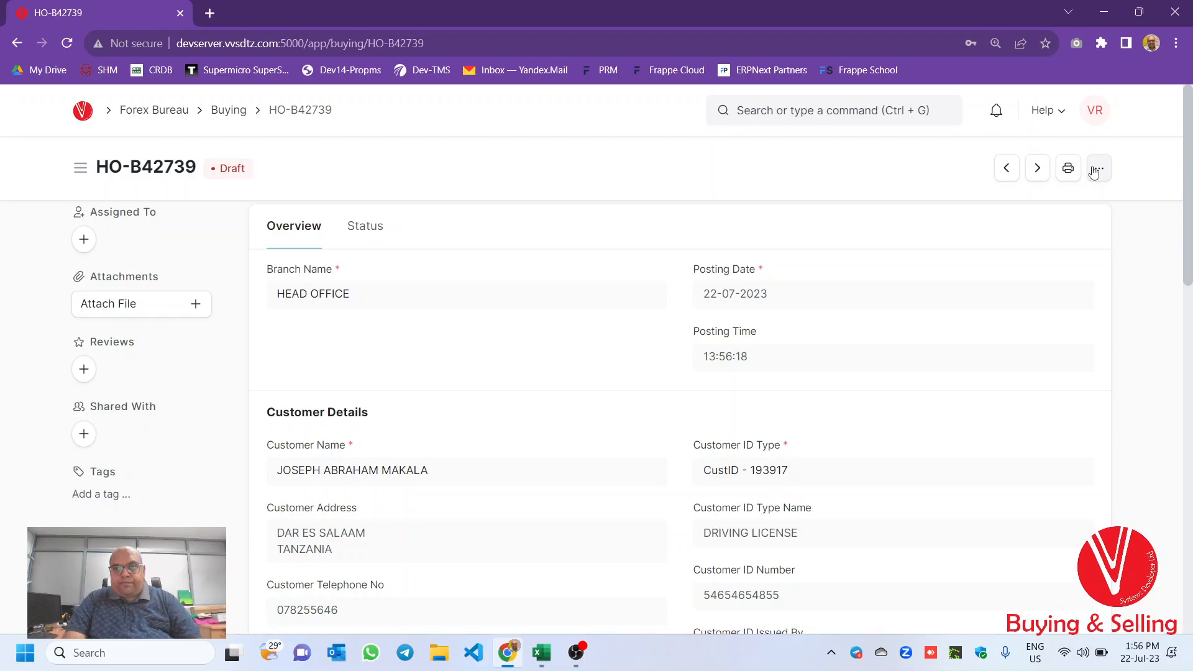
scroll(657, 373, "down", 10)
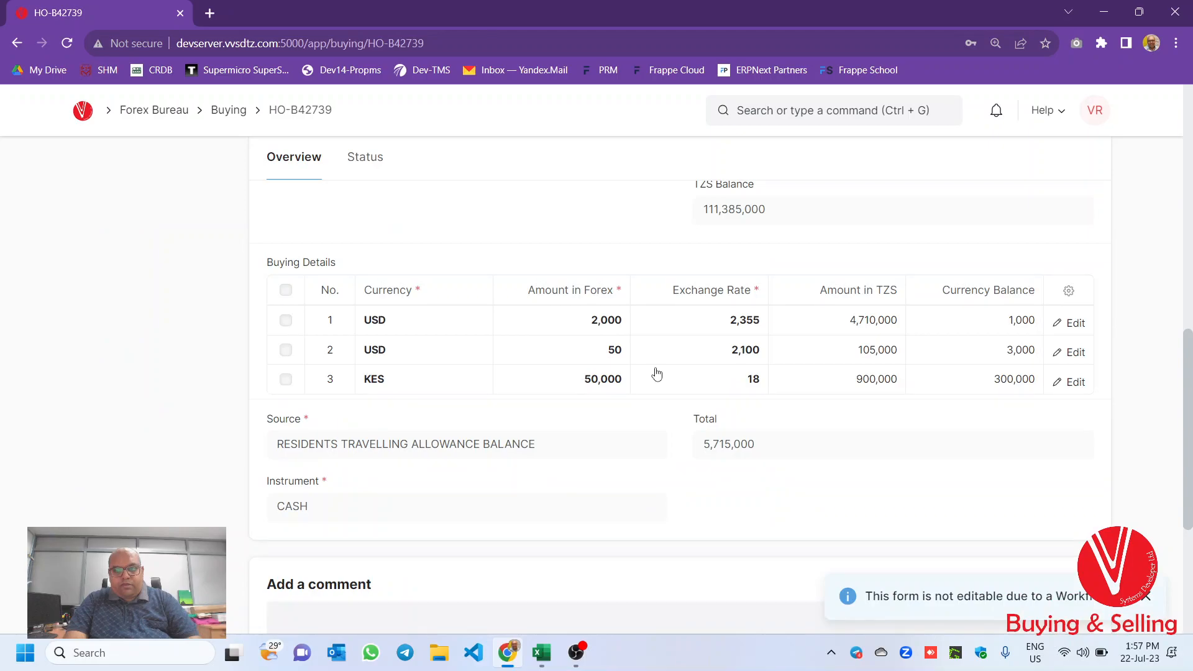
key("F5")
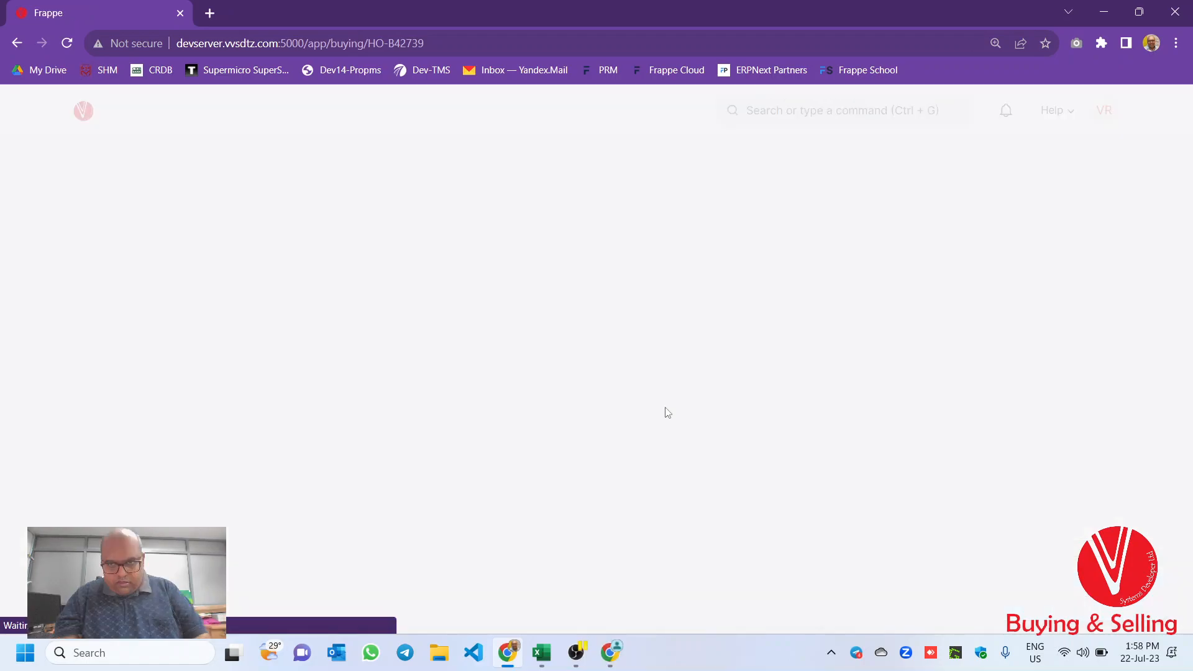